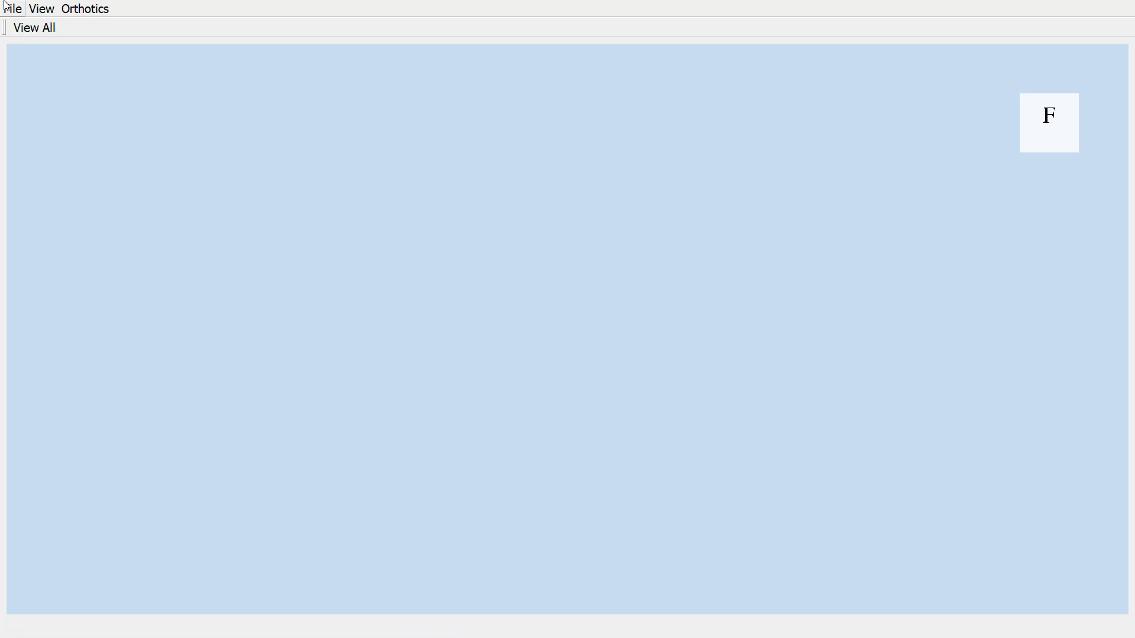
Step: Load the foot scan and run the foot analysis to place the coloured landmarks on the sole
click(14, 21)
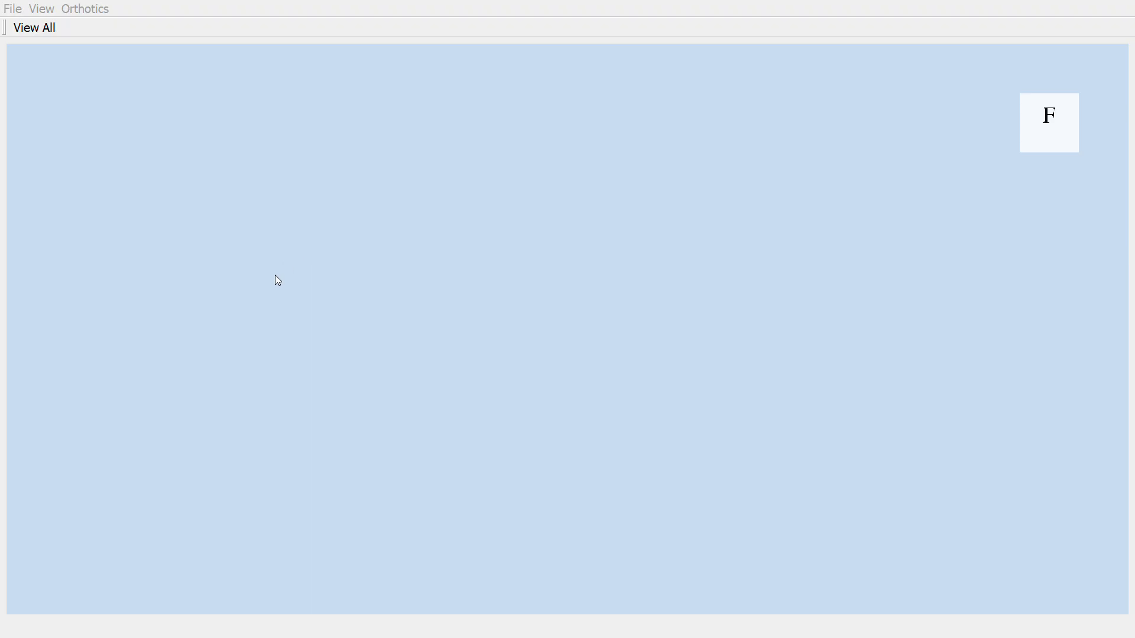
mouse_move(721, 329)
mouse_down()
mouse_move(664, 333)
mouse_move(640, 357)
mouse_move(750, 291)
mouse_move(633, 398)
mouse_move(743, 420)
mouse_move(762, 400)
mouse_move(667, 382)
mouse_move(679, 347)
mouse_move(666, 382)
mouse_move(683, 385)
mouse_move(663, 352)
mouse_move(689, 321)
mouse_move(697, 347)
mouse_move(704, 335)
mouse_up()
drag(594, 410, 591, 434)
click(94, 9)
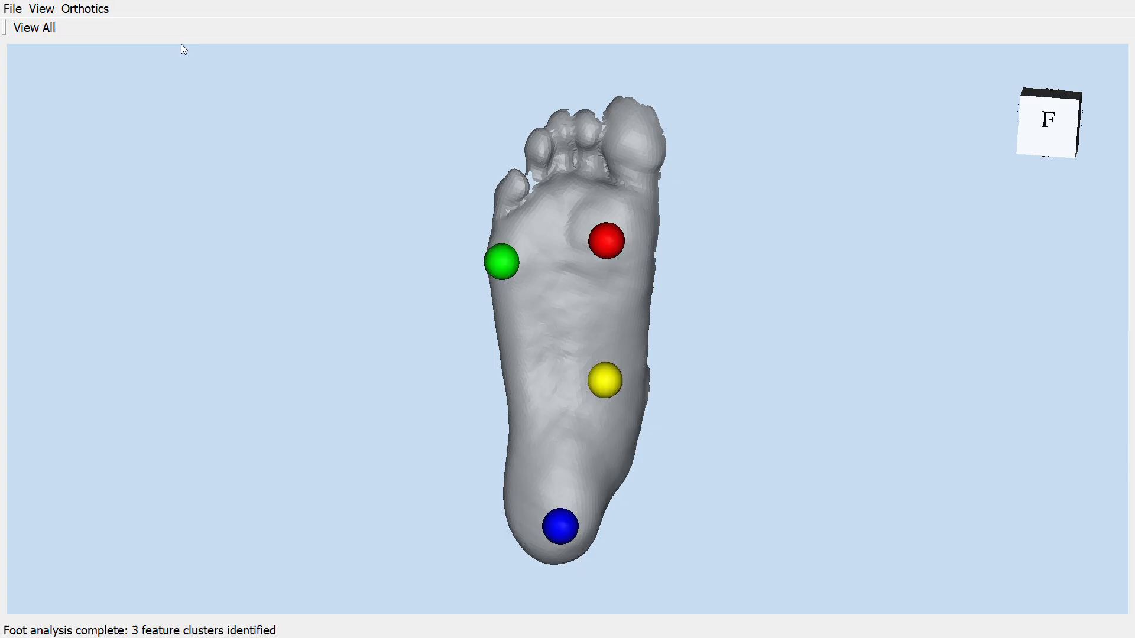
Step: Move the red landmark under the big toe toward the inner edge of the forefoot
drag(697, 264, 720, 248)
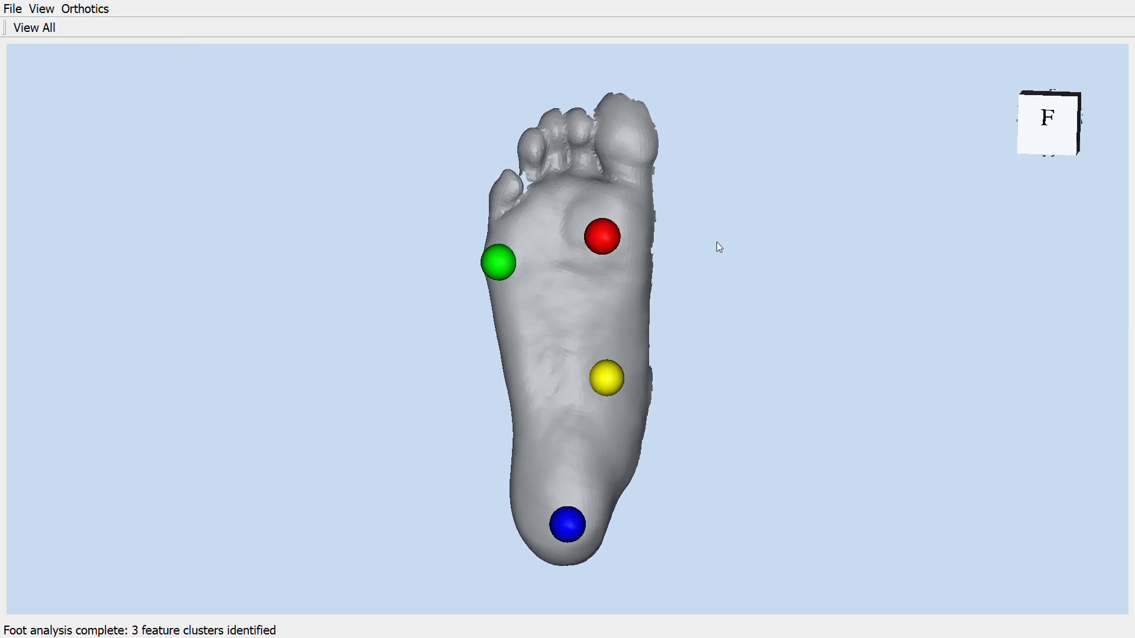
scroll(709, 245, up, 1)
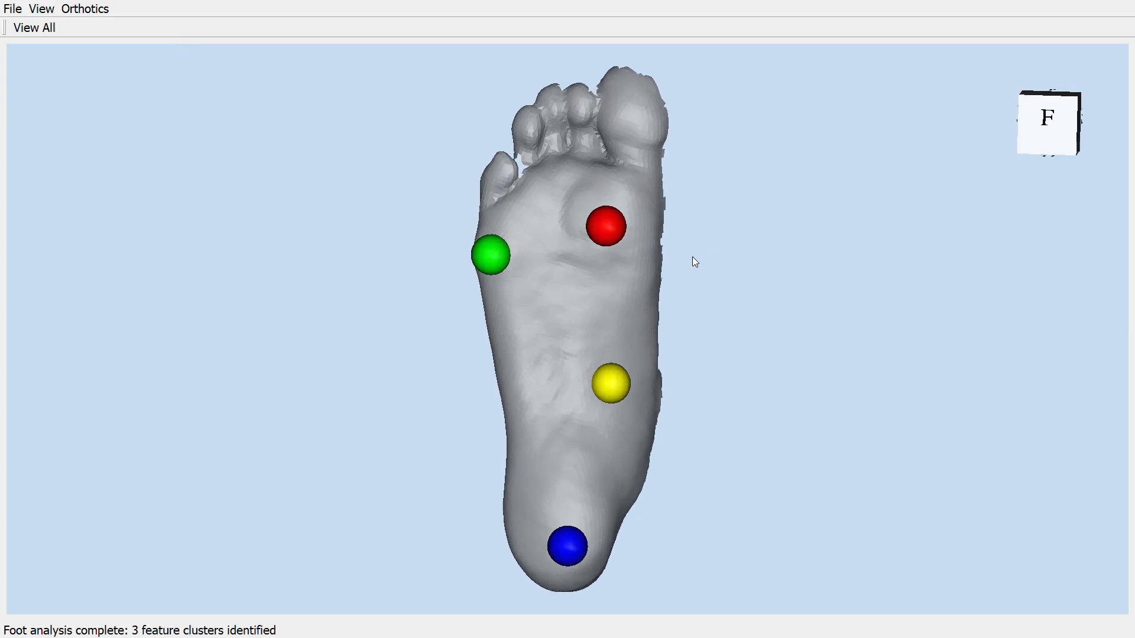
middle_drag(683, 259, 683, 247)
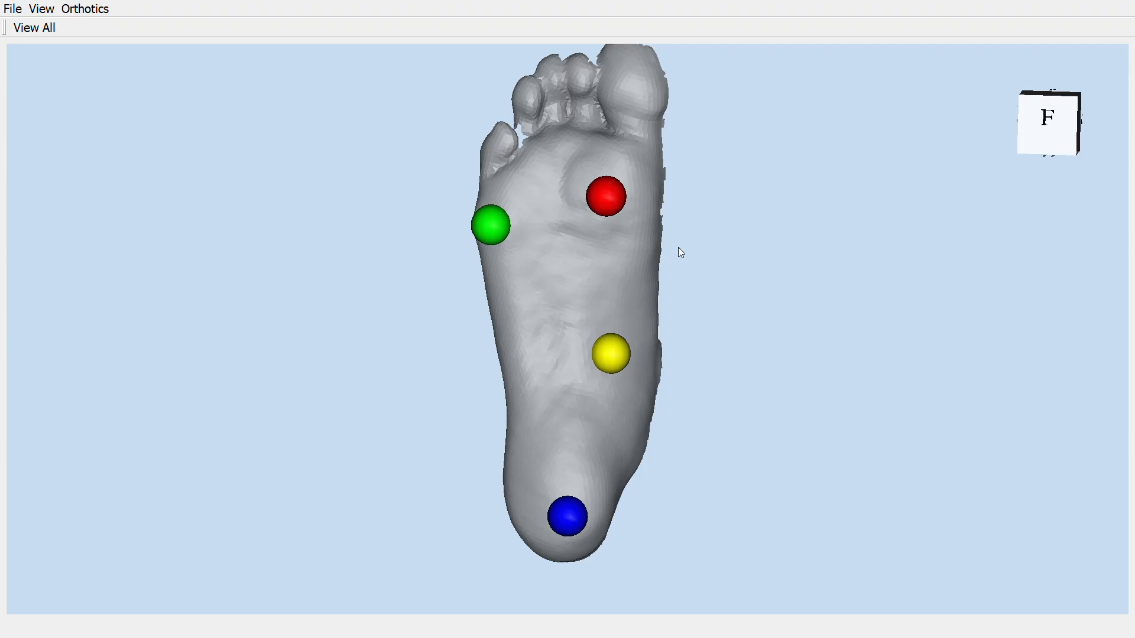
drag(622, 200, 702, 195)
drag(545, 205, 556, 208)
scroll(585, 466, up, 3)
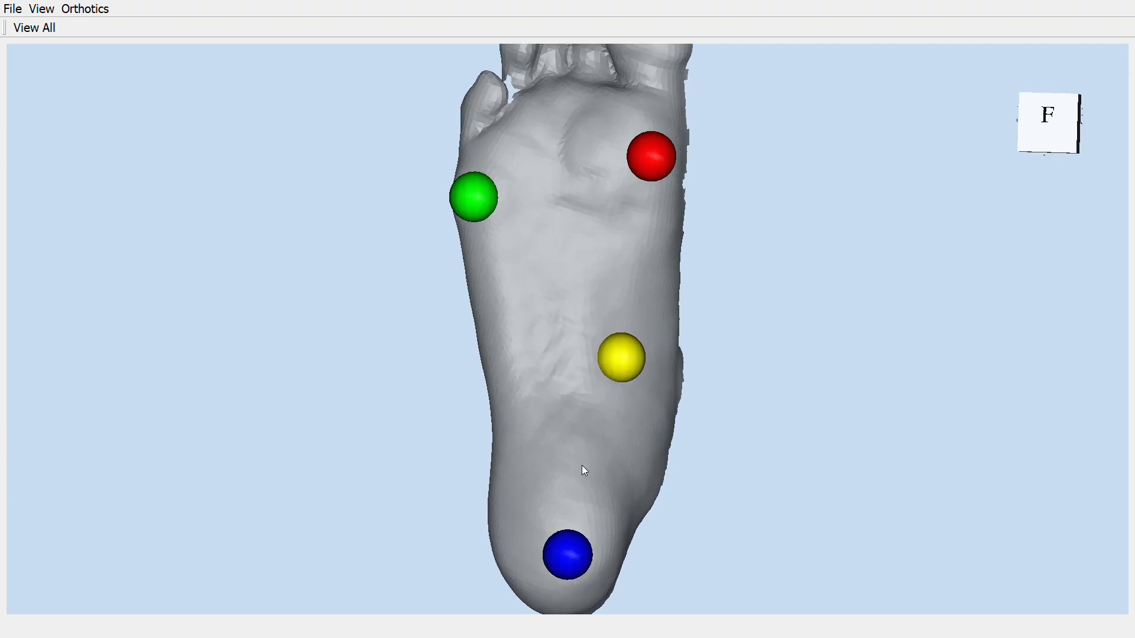
Step: Move the yellow arch landmark toward the inner edge of the foot and generate the foot boundary points
mouse_move(554, 498)
mouse_down()
mouse_move(651, 288)
mouse_move(679, 300)
mouse_move(640, 296)
mouse_up()
mouse_move(576, 250)
mouse_down()
mouse_move(653, 265)
mouse_move(692, 246)
mouse_move(631, 245)
mouse_move(636, 255)
mouse_up()
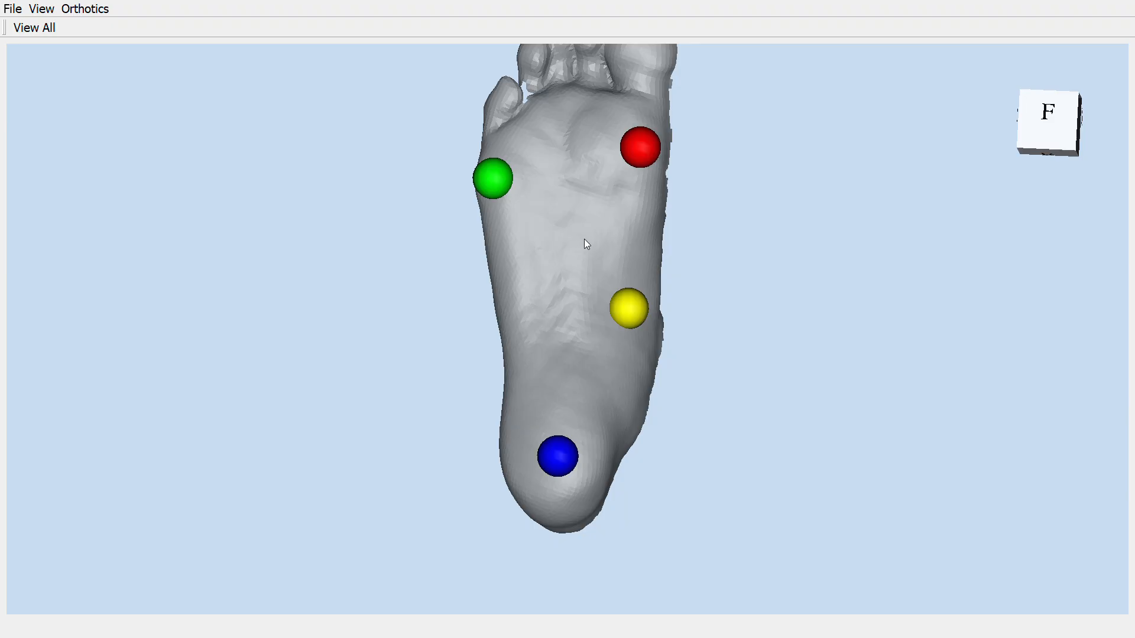
middle_drag(585, 243, 578, 266)
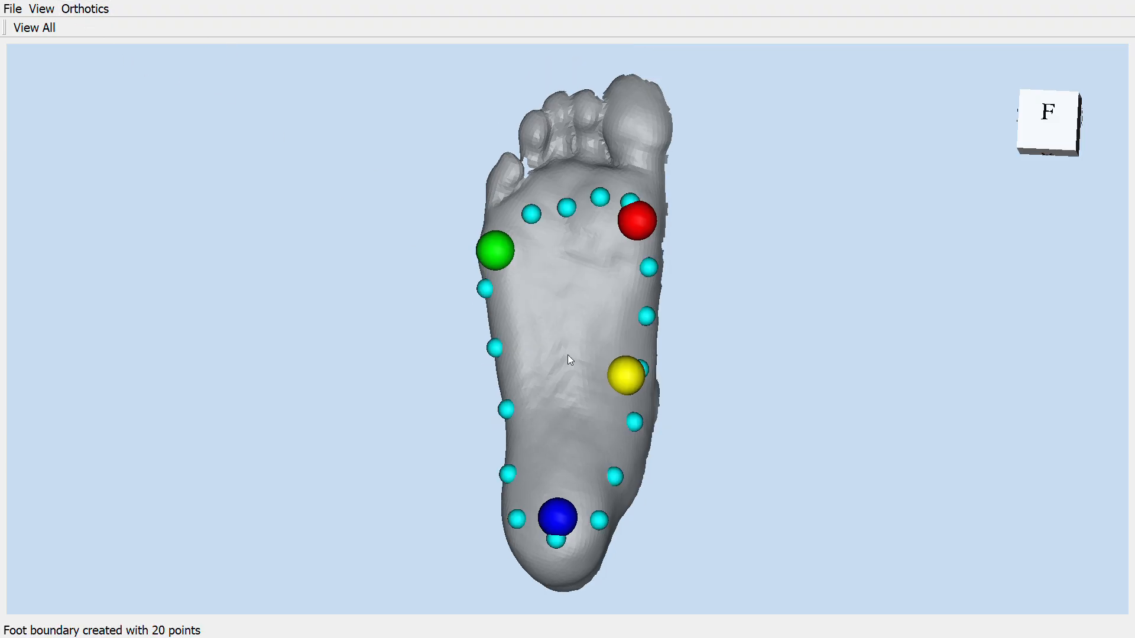
Step: Examine the cyan boundary points around the sole, from the heel up to the base of the toes
drag(559, 357, 570, 337)
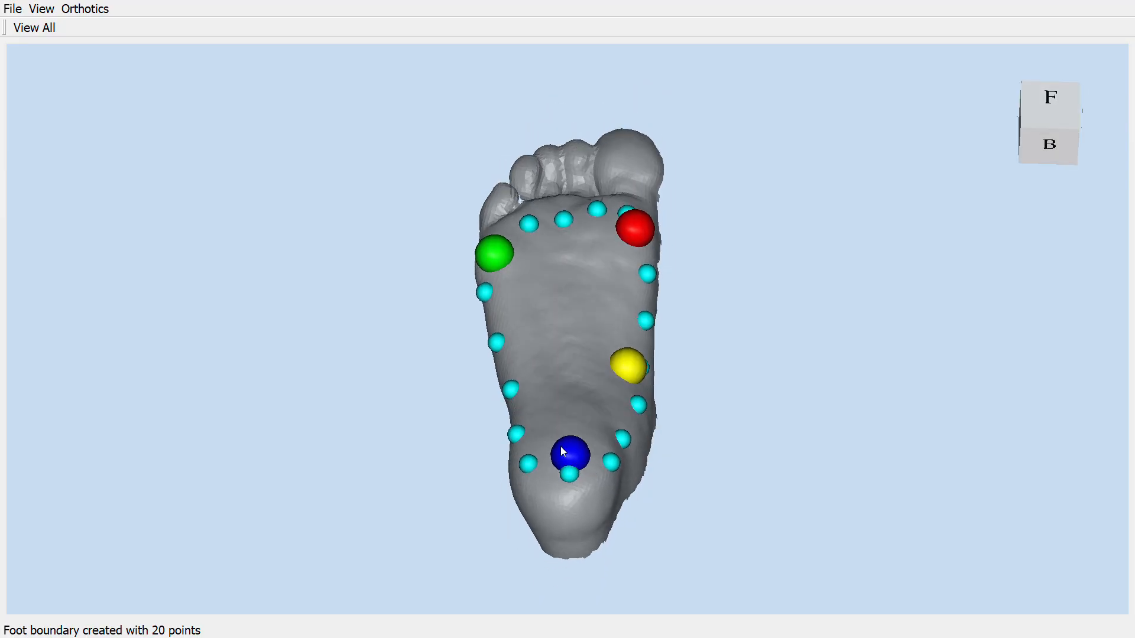
scroll(573, 502, up, 1)
middle_drag(578, 516, 580, 426)
drag(580, 412, 591, 439)
scroll(576, 449, up, 3)
scroll(513, 275, up, 3)
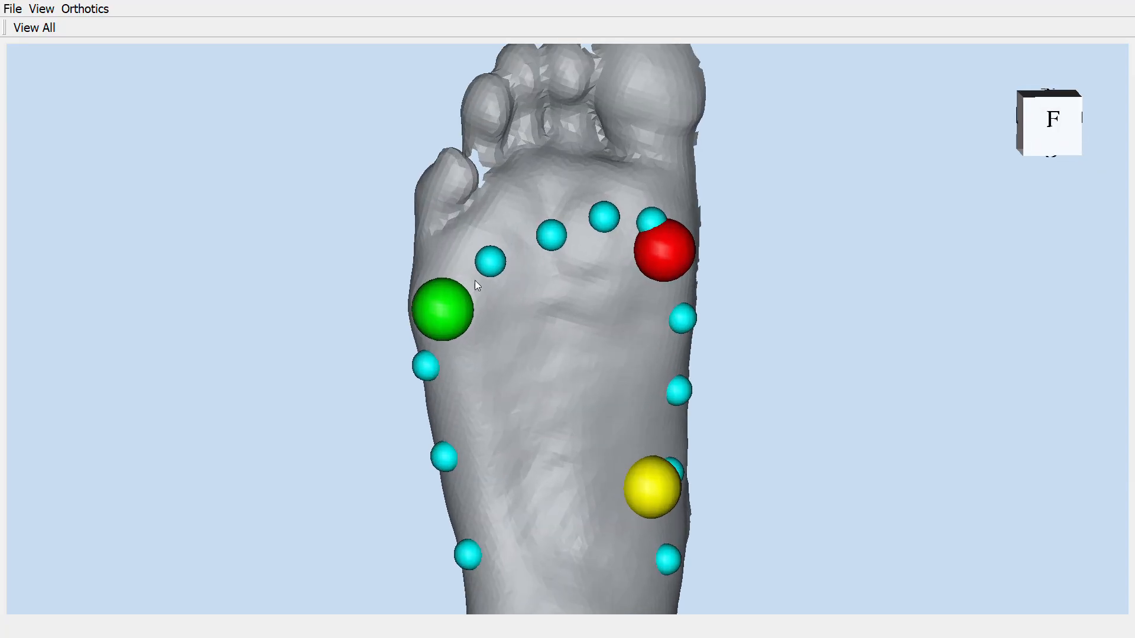
scroll(571, 349, down, 3)
scroll(573, 360, down, 2)
drag(572, 367, 578, 294)
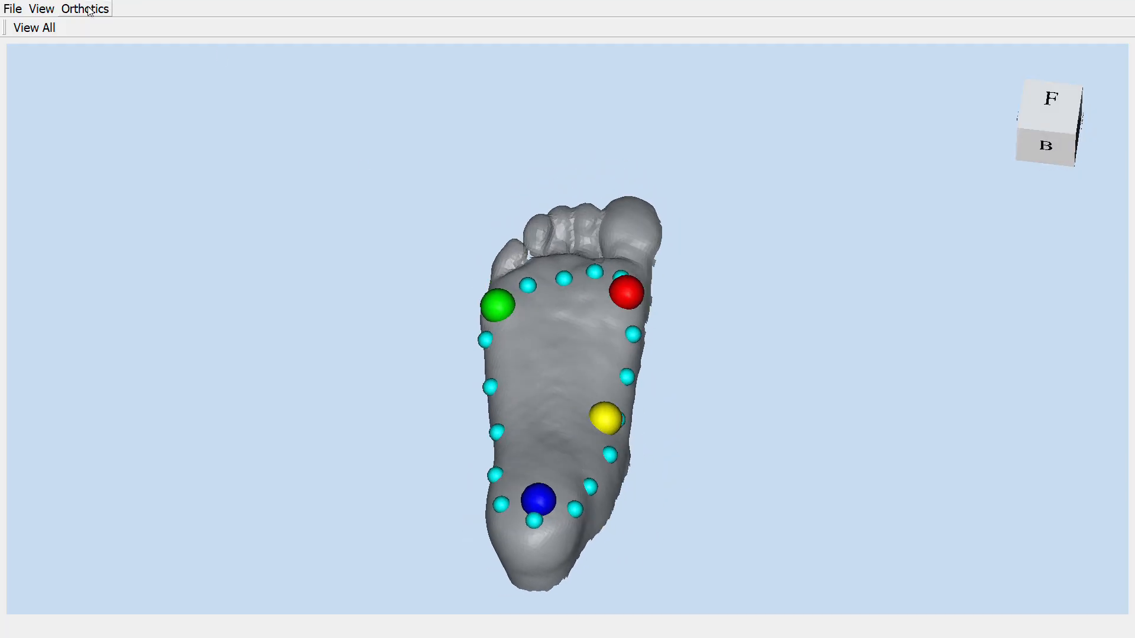
Step: Generate the orthotic surface and its red boundary curve on the sole of the foot scan
click(180, 44)
drag(561, 248, 523, 195)
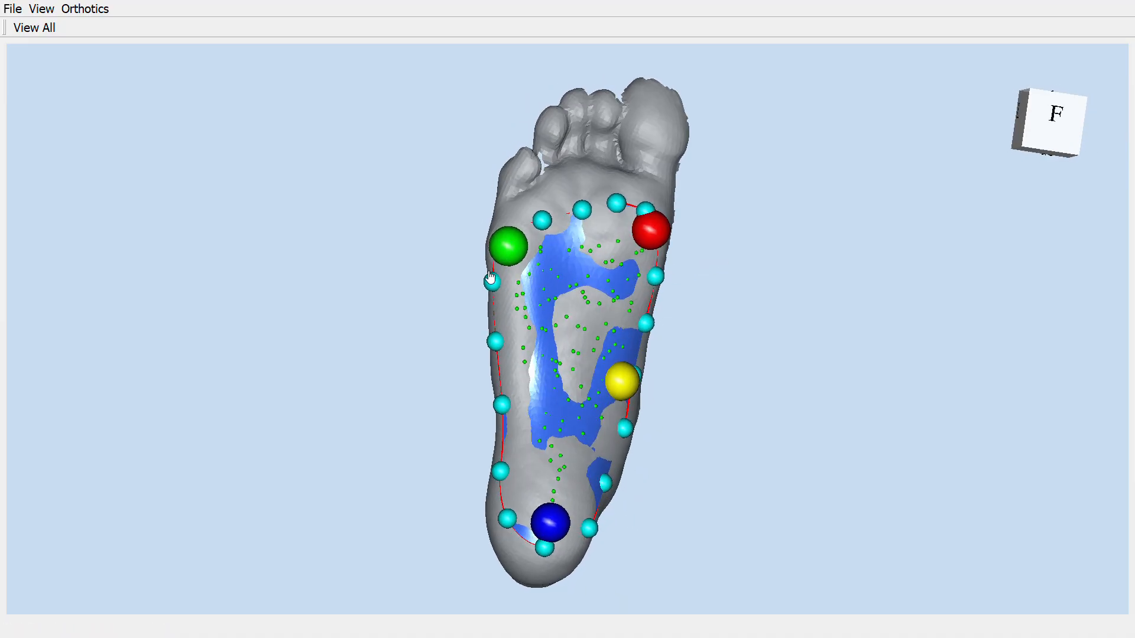
scroll(529, 173, up, 5)
drag(566, 125, 562, 165)
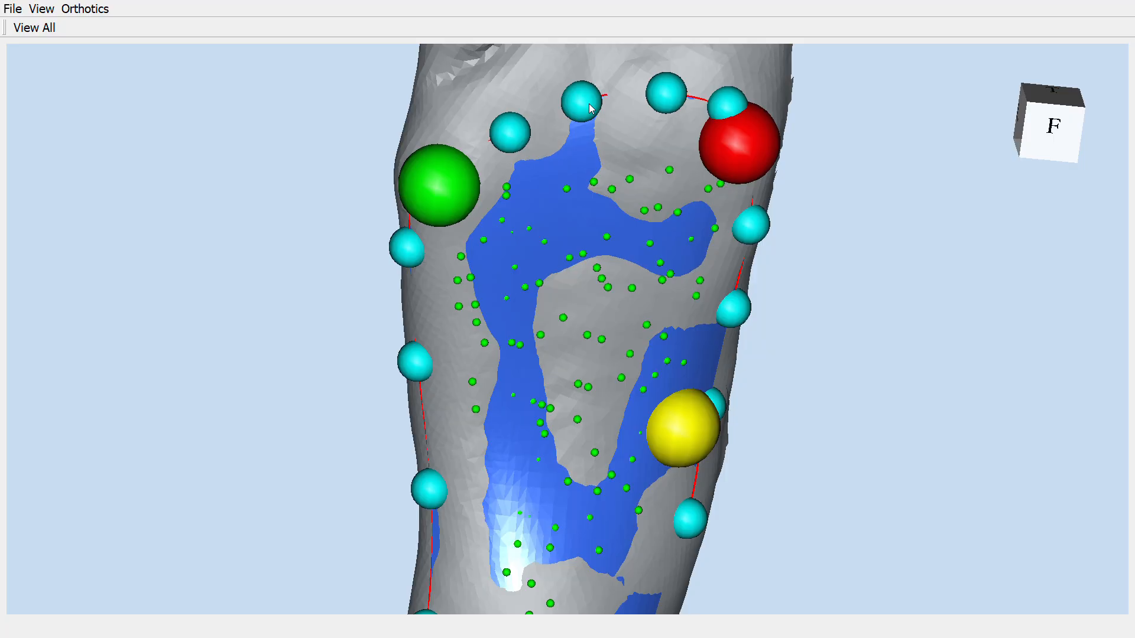
Step: Shift the cyan boundary point beside the green landmark toward the foot's outer edge, and hide the foot scan and landmarks
drag(509, 130, 433, 133)
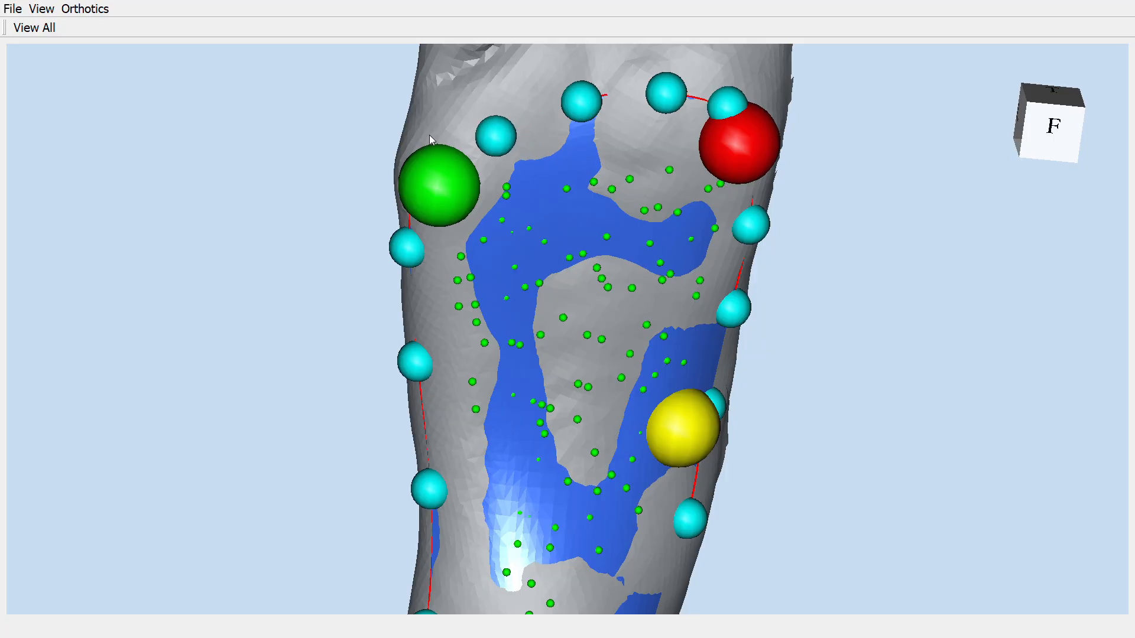
scroll(503, 205, down, 6)
drag(592, 282, 473, 132)
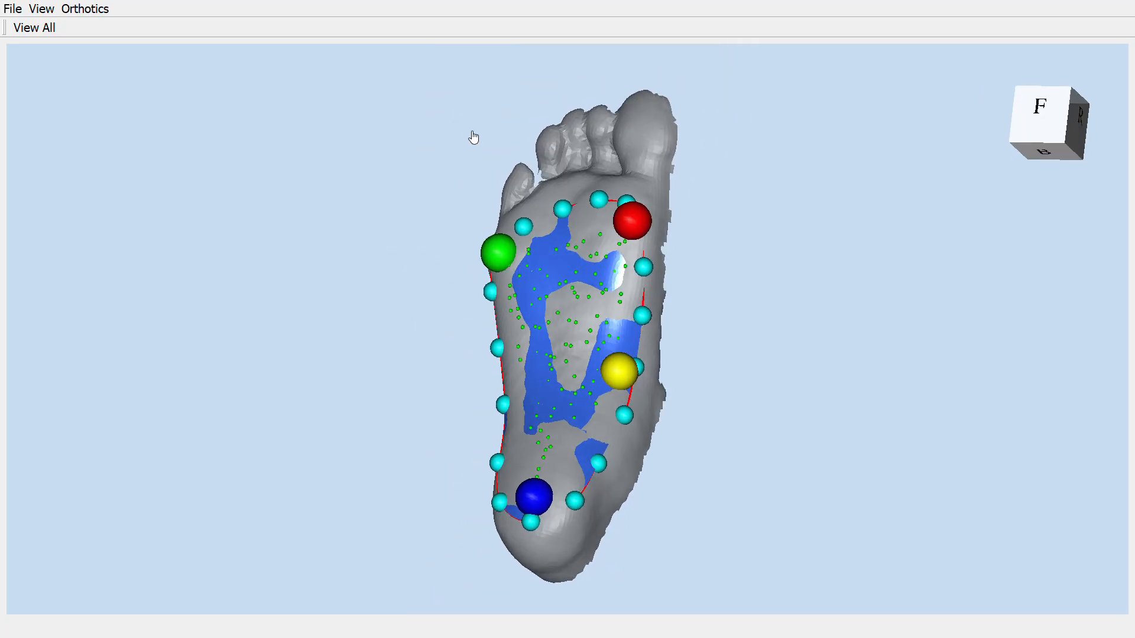
drag(449, 507, 662, 397)
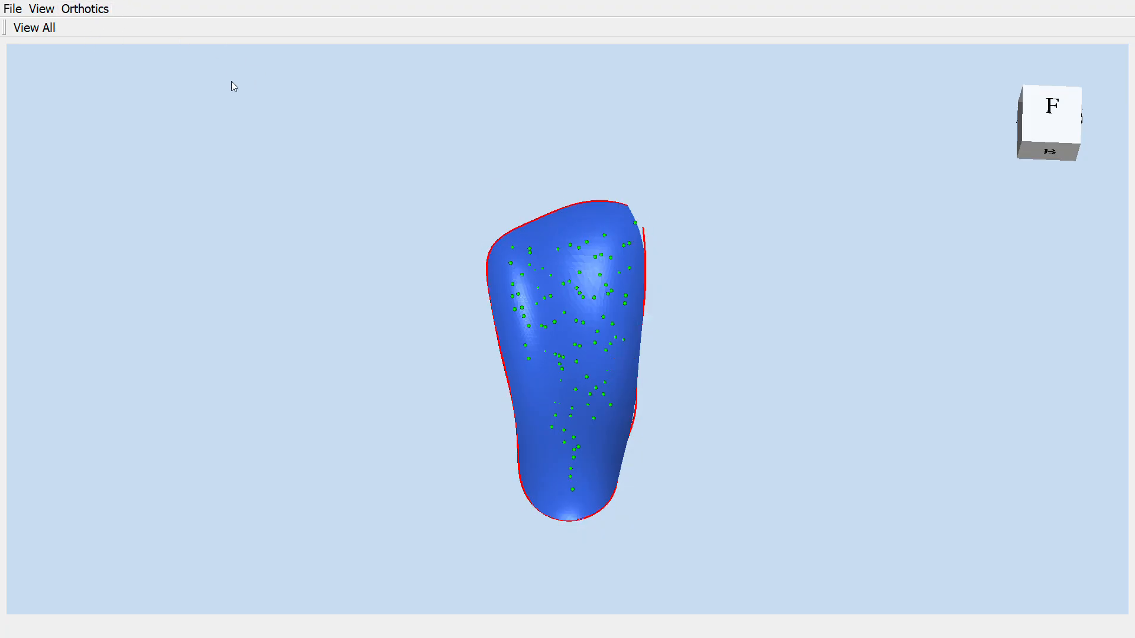
Step: Examine the shape of the blue orthotic surface, its green points and its outline from several angles
drag(628, 261, 571, 260)
scroll(583, 311, up, 8)
scroll(570, 262, down, 6)
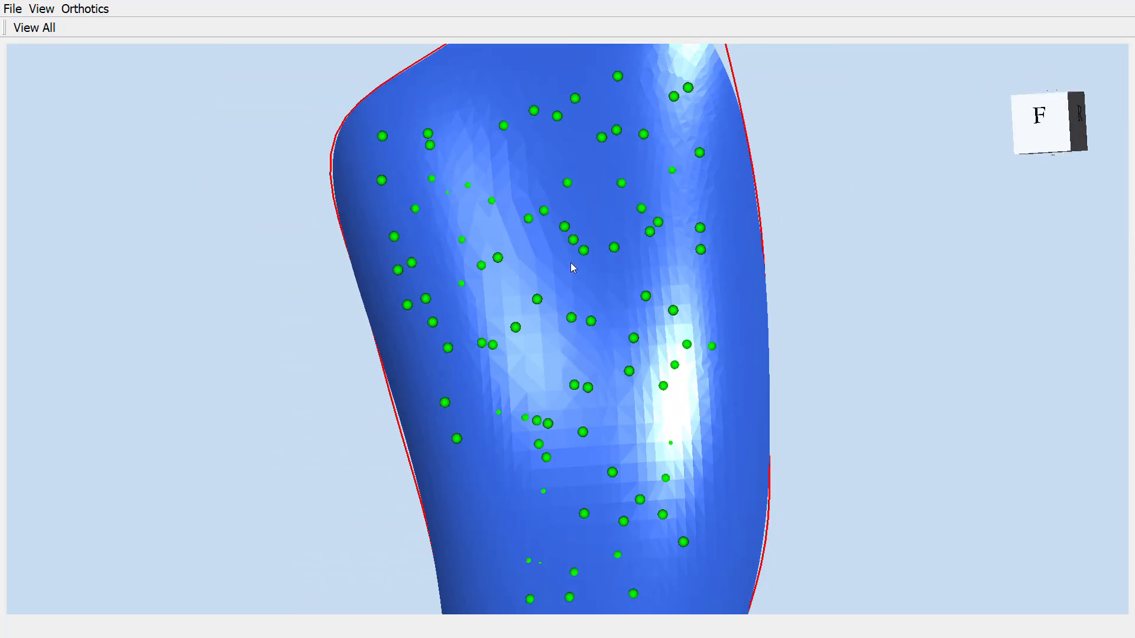
drag(547, 328, 582, 332)
scroll(583, 333, down, 4)
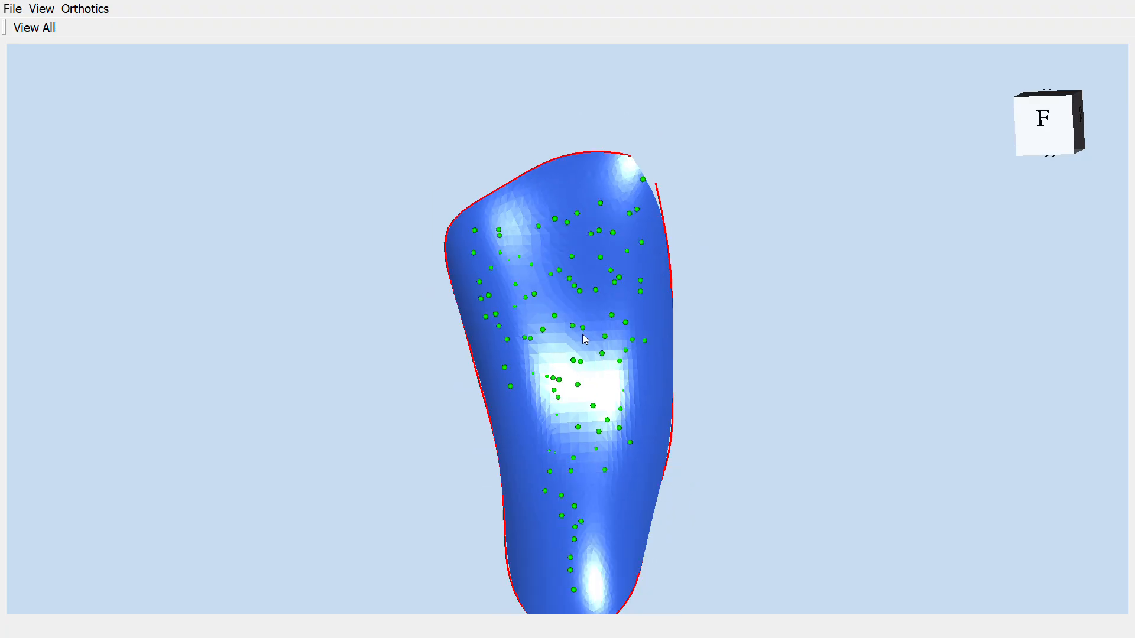
drag(598, 320, 664, 287)
scroll(588, 317, up, 3)
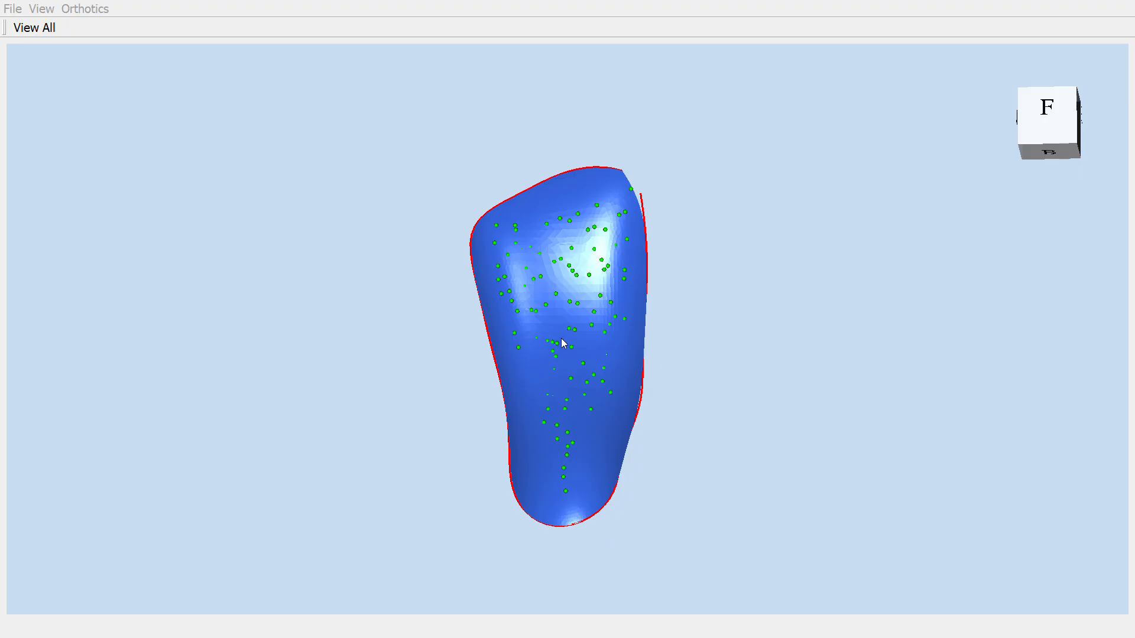
drag(582, 268, 575, 158)
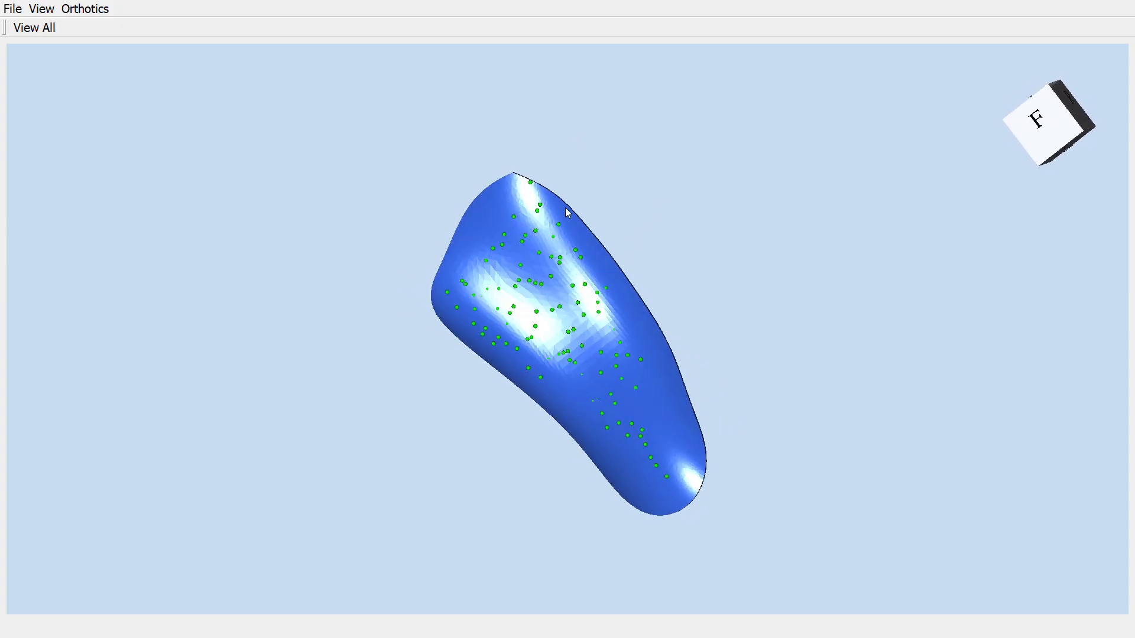